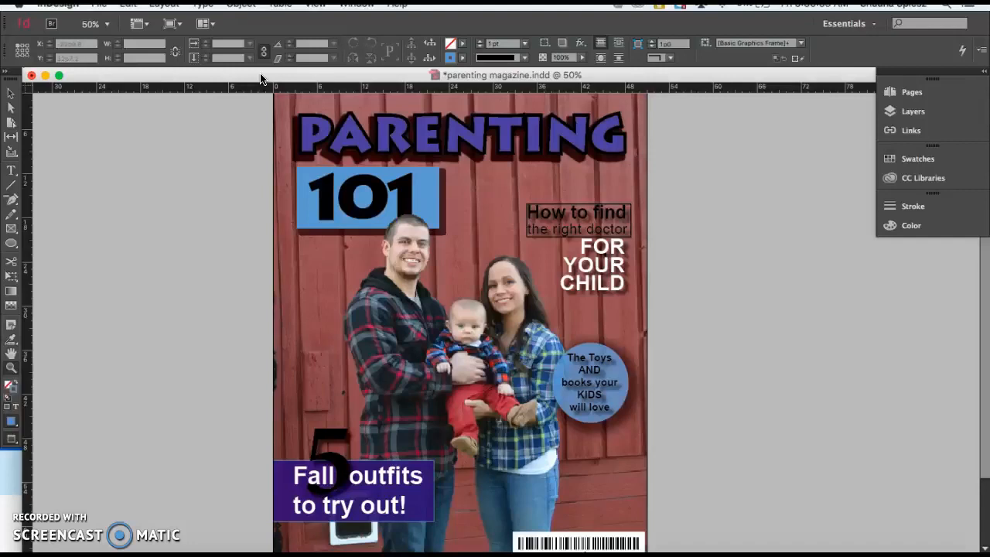
{"action": "left_click", "coordinate": [260, 78]}
{"action": "left_click", "coordinate": [344, 151]}
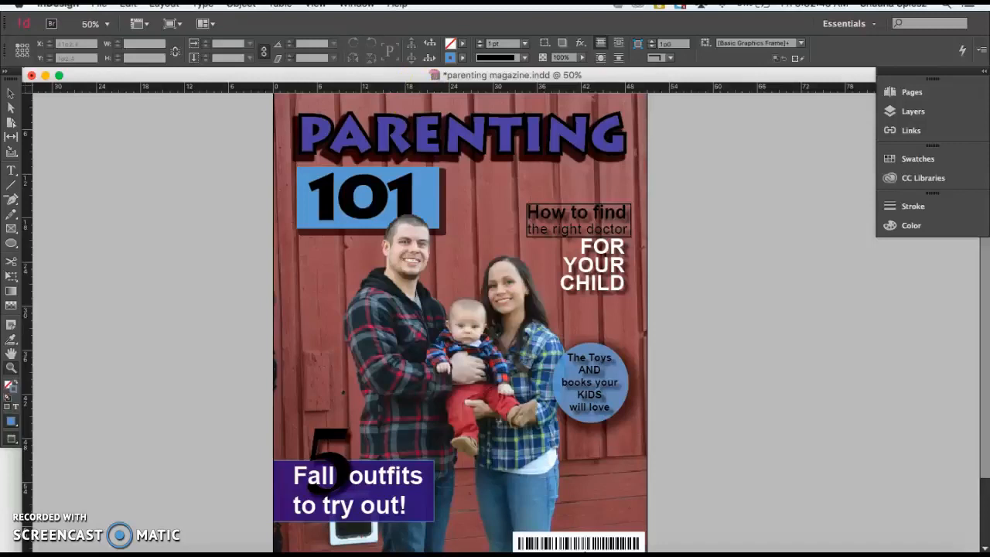
Browse the list of fonts available for the Type tool, including the recently used fonts.
{"action": "left_click", "coordinate": [14, 172]}
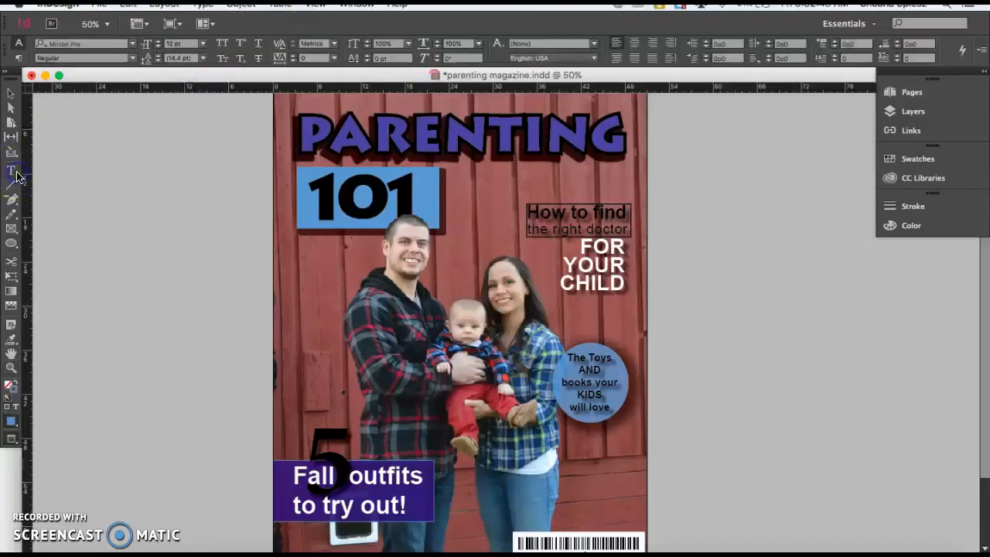
{"action": "left_click", "coordinate": [132, 45]}
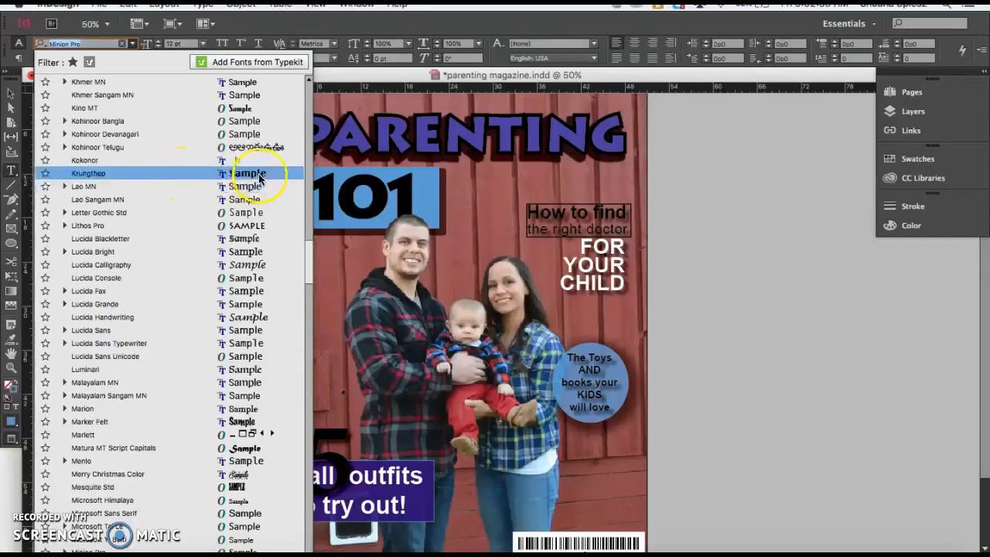
{"action": "scroll", "coordinate": [286, 179], "scroll_direction": "down", "scroll_amount": 1}
{"action": "scroll", "coordinate": [286, 180], "scroll_direction": "up", "scroll_amount": 20}
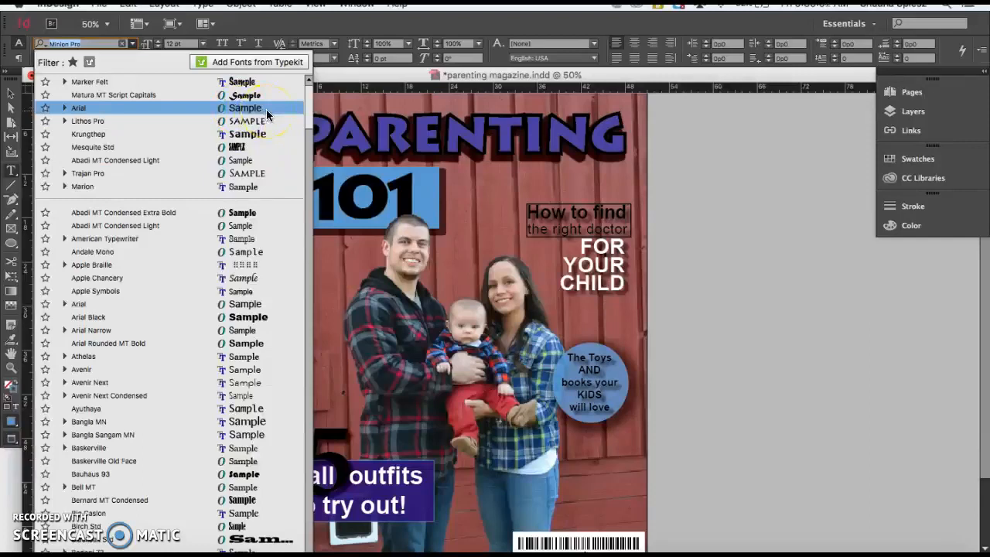
{"action": "left_click", "coordinate": [737, 68]}
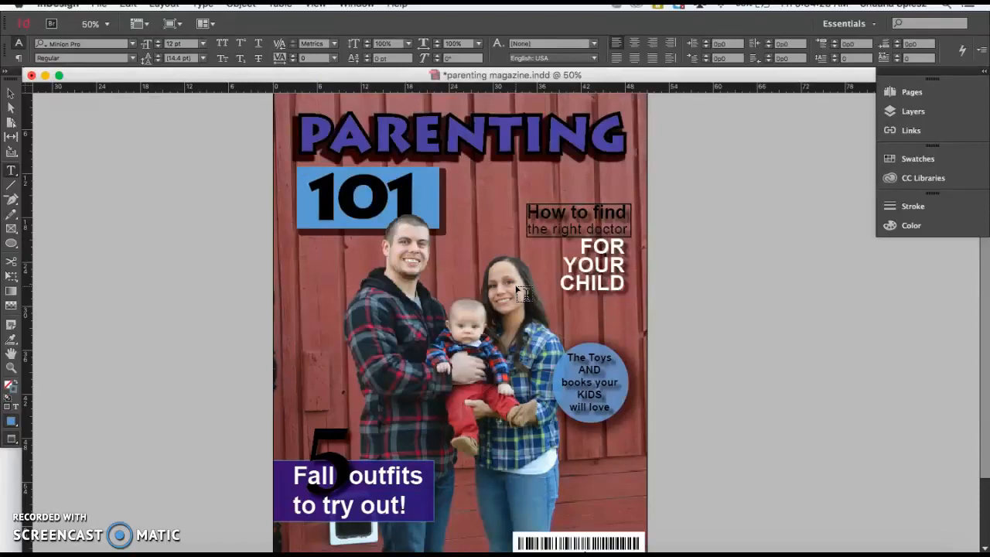
Select the "How to find the right doctor" text frame and look for the Effects options available for it.
{"action": "left_click", "coordinate": [12, 94]}
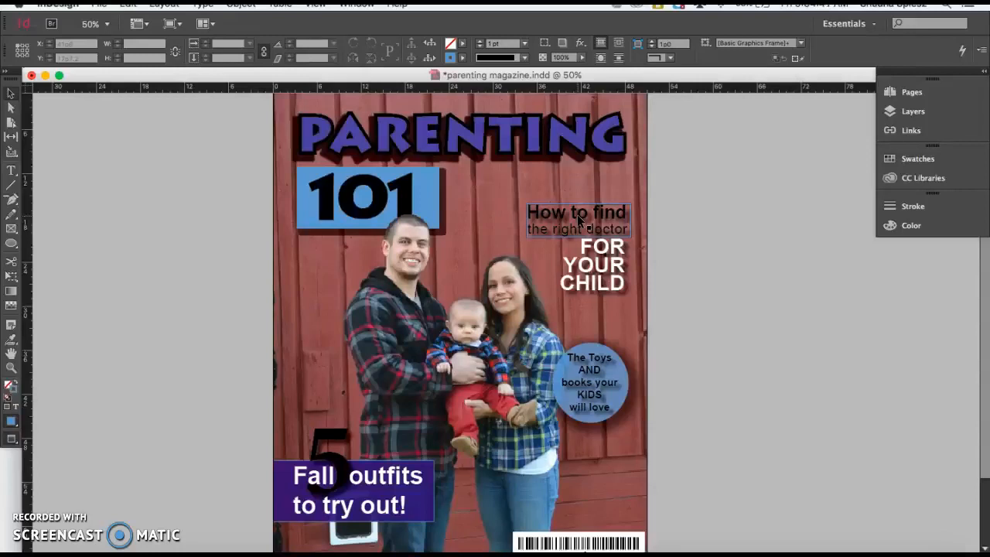
{"action": "mouse_move", "coordinate": [578, 214]}
{"action": "left_mouse_down"}
{"action": "mouse_move", "coordinate": [580, 194]}
{"action": "mouse_move", "coordinate": [592, 292]}
{"action": "mouse_move", "coordinate": [569, 223]}
{"action": "left_mouse_up"}
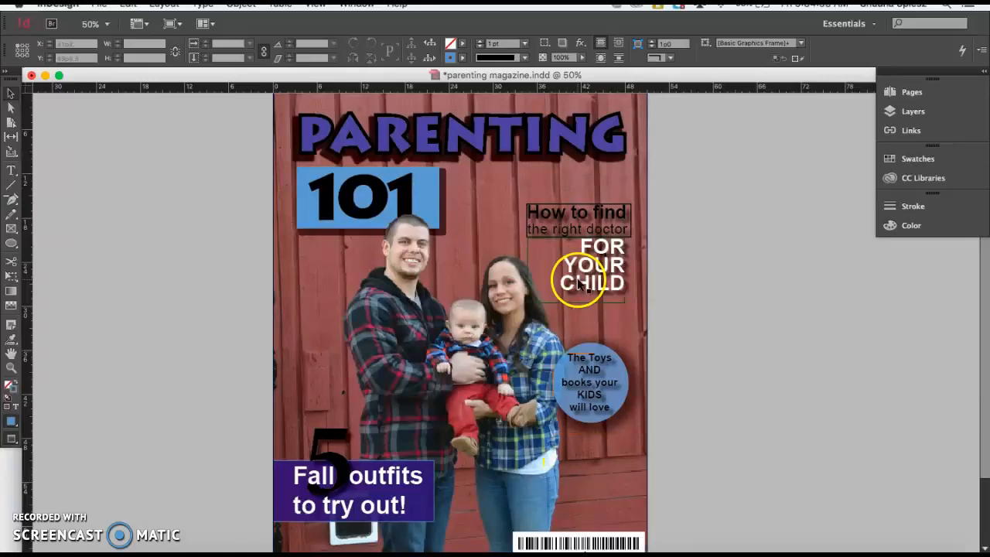
{"action": "left_click", "coordinate": [563, 214]}
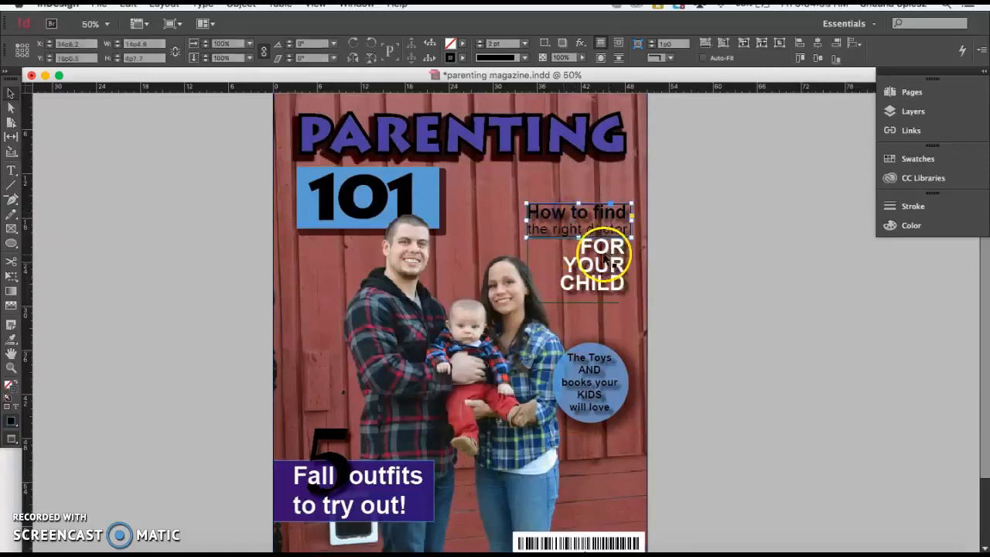
{"action": "right_click", "coordinate": [586, 225]}
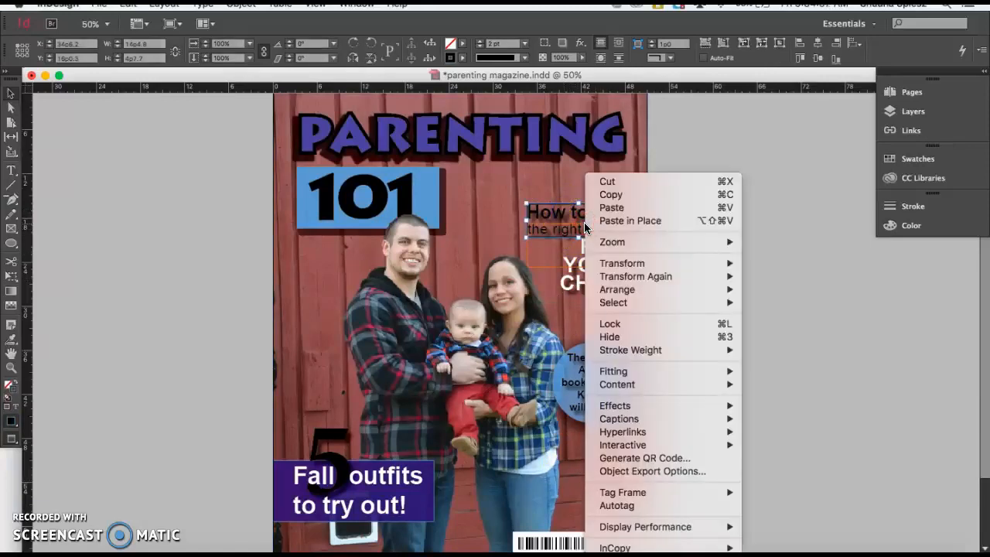
{"action": "mouse_move", "coordinate": [629, 410]}
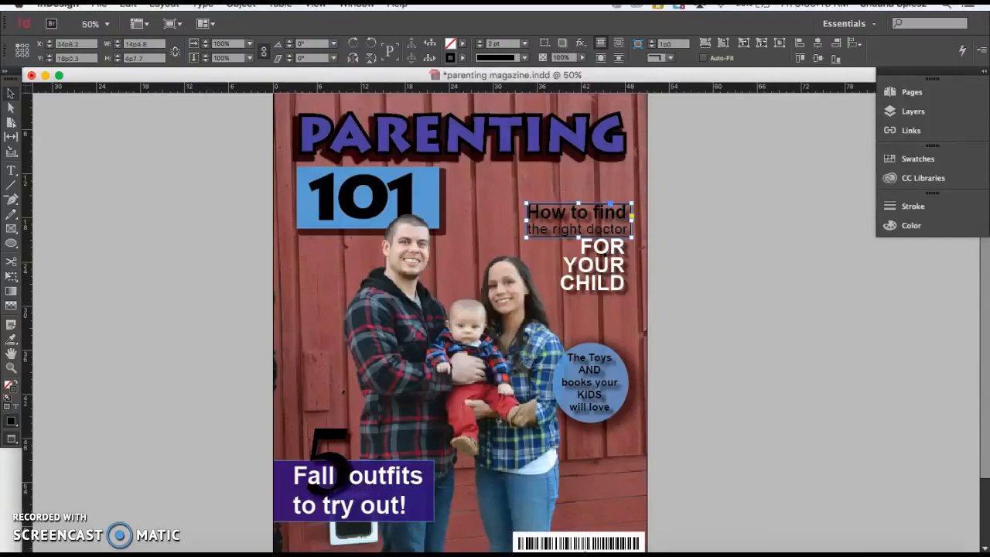
{"action": "left_click", "coordinate": [732, 281]}
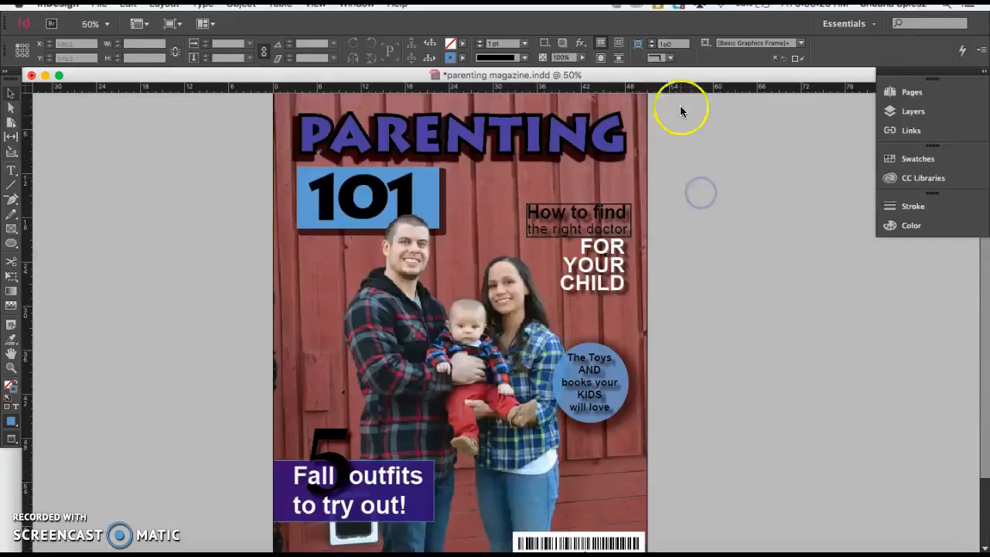
Show the frames and guides instead of the preview and examine the cover from the masthead down to the barcode.
{"action": "key", "text": "w"}
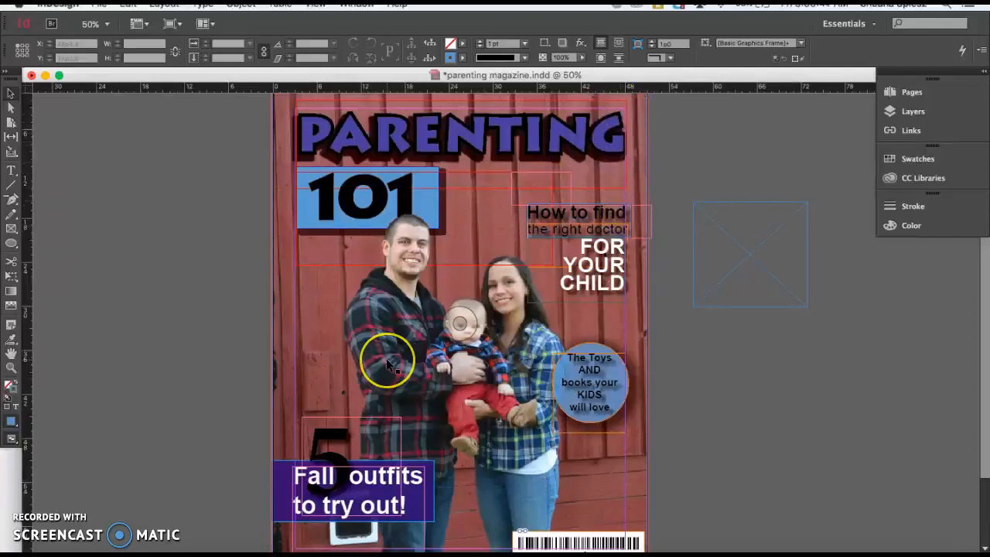
{"action": "scroll", "coordinate": [386, 359], "scroll_direction": "down", "scroll_amount": 3}
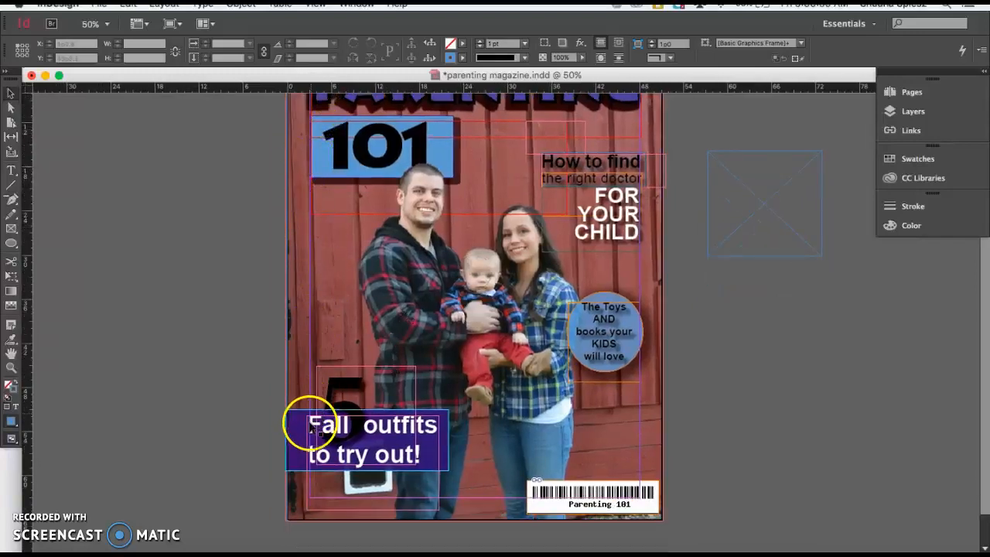
{"action": "scroll", "coordinate": [308, 430], "scroll_direction": "up", "scroll_amount": 4}
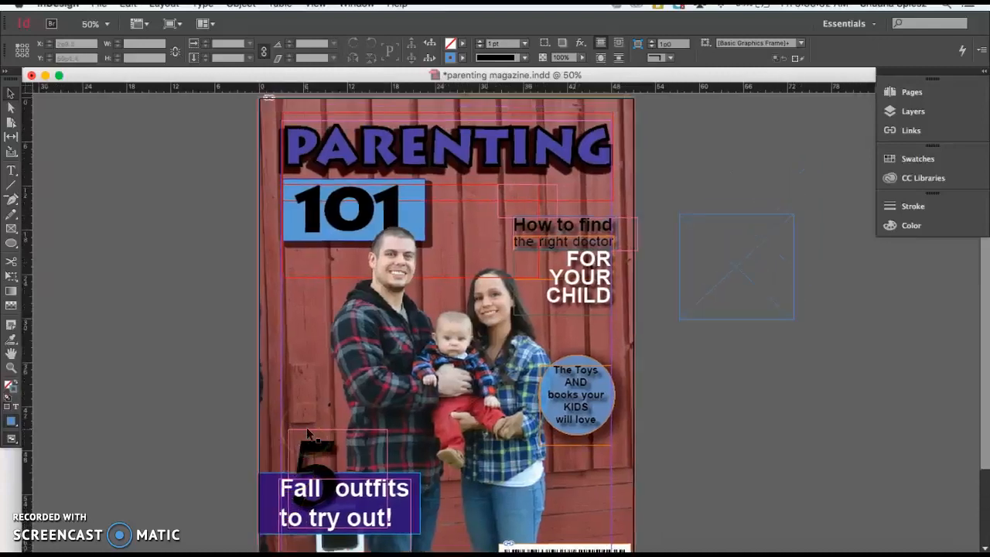
{"action": "scroll", "coordinate": [308, 430], "scroll_direction": "down", "scroll_amount": 2}
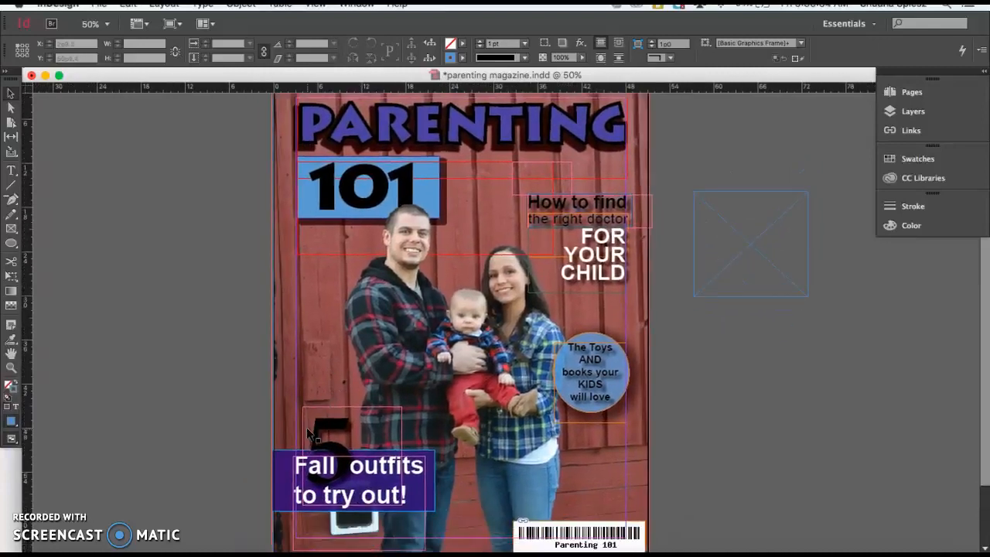
{"action": "left_click", "coordinate": [327, 464]}
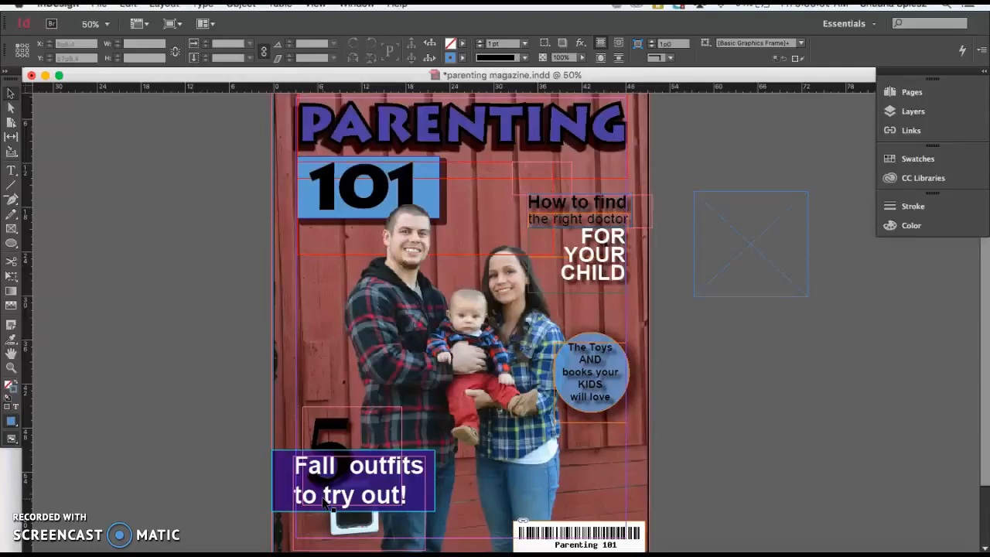
Switch to the Untitled-1 document and examine the page margins and the empty area below the 101 box.
{"action": "left_click", "coordinate": [244, 81]}
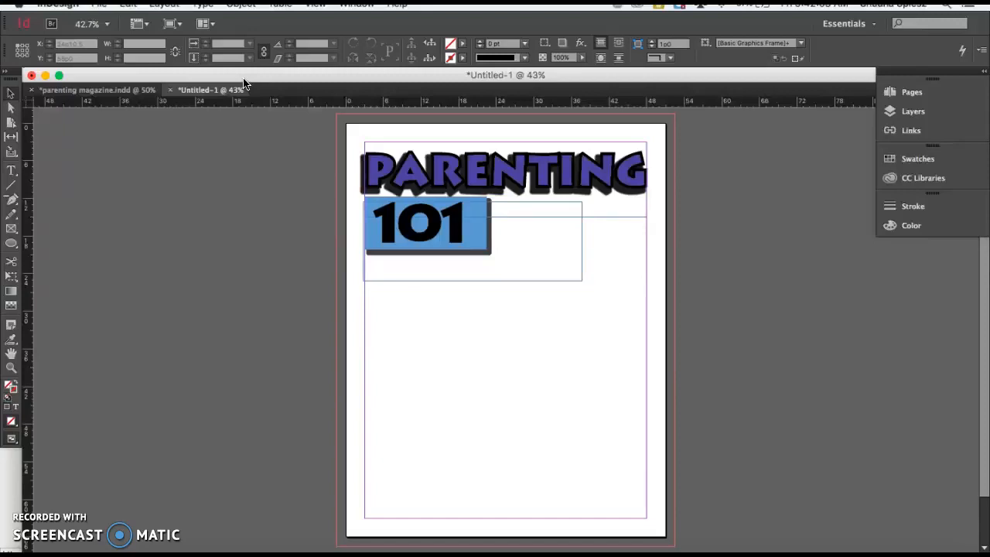
{"action": "left_click", "coordinate": [383, 217]}
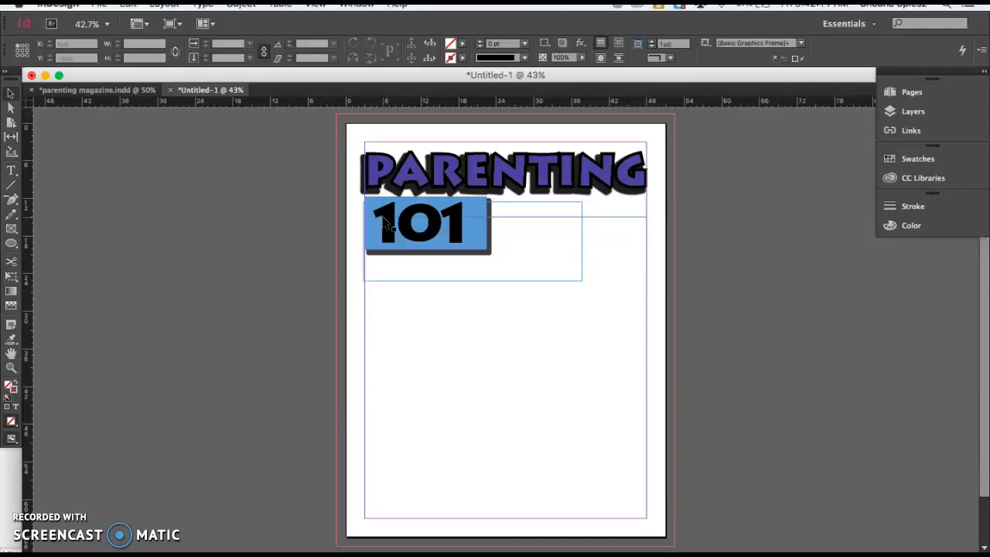
{"action": "left_click", "coordinate": [359, 297]}
{"action": "left_click_drag", "start_coordinate": [311, 289], "coordinate": [766, 542]}
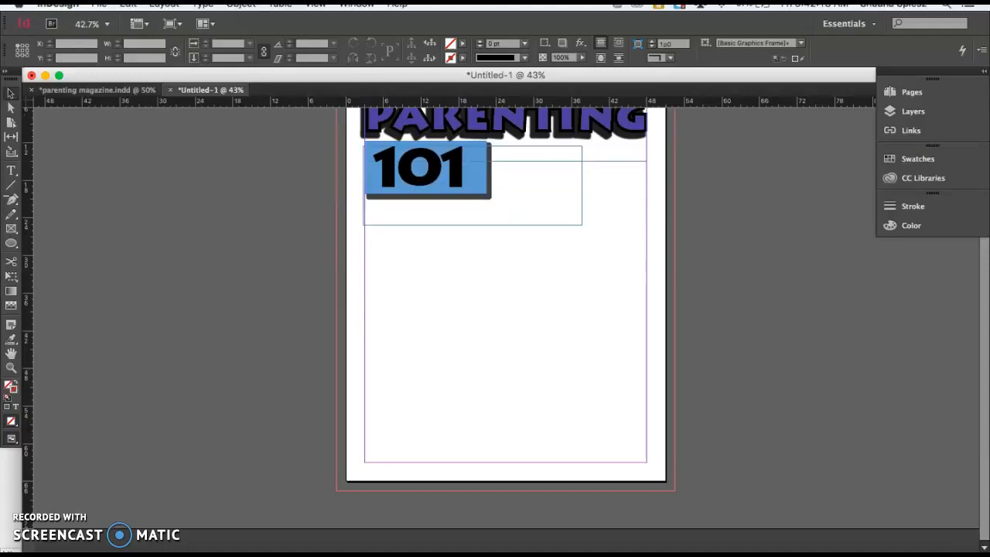
{"action": "left_click", "coordinate": [647, 224]}
{"action": "scroll", "coordinate": [647, 225], "scroll_direction": "up", "scroll_amount": 3}
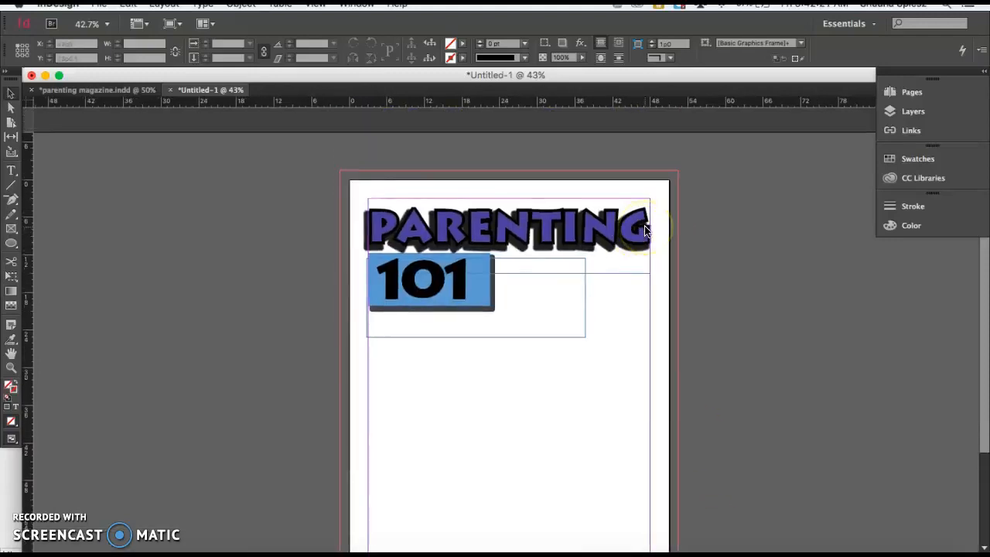
{"action": "scroll", "coordinate": [646, 231], "scroll_direction": "down", "scroll_amount": 2}
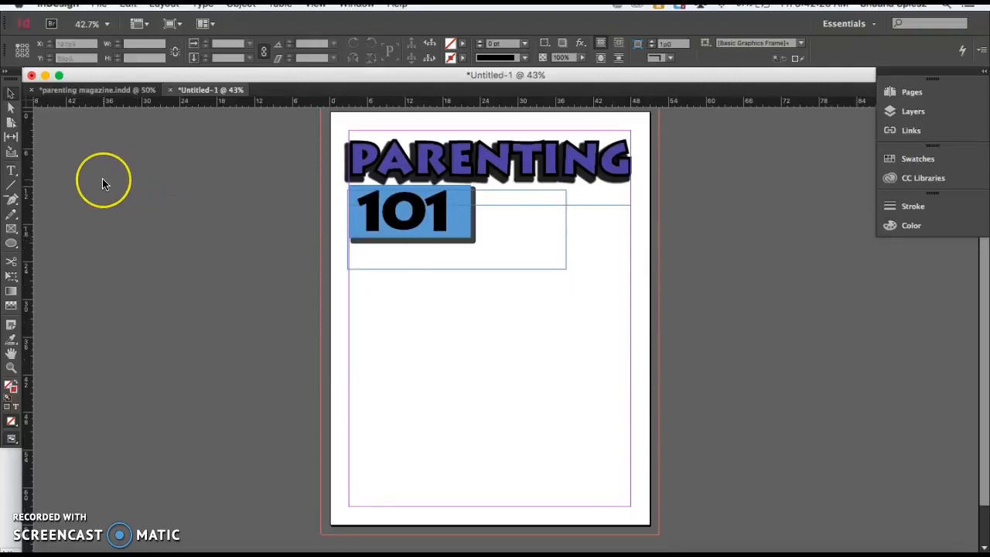
{"action": "scroll", "coordinate": [103, 183], "scroll_direction": "up", "scroll_amount": 1}
Draw a text frame about 18p7.5 by 3p4.5 above the PARENTING masthead and enter "Decmeber, 2017" in it.
{"action": "left_click", "coordinate": [10, 170]}
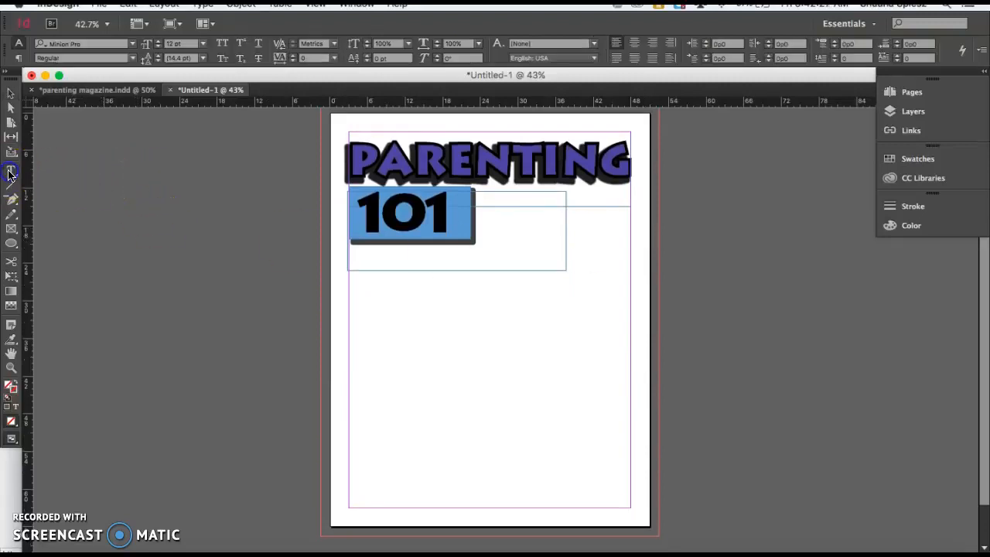
{"action": "scroll", "coordinate": [130, 173], "scroll_direction": "up", "scroll_amount": 2}
{"action": "left_click_drag", "start_coordinate": [348, 156], "coordinate": [464, 174]}
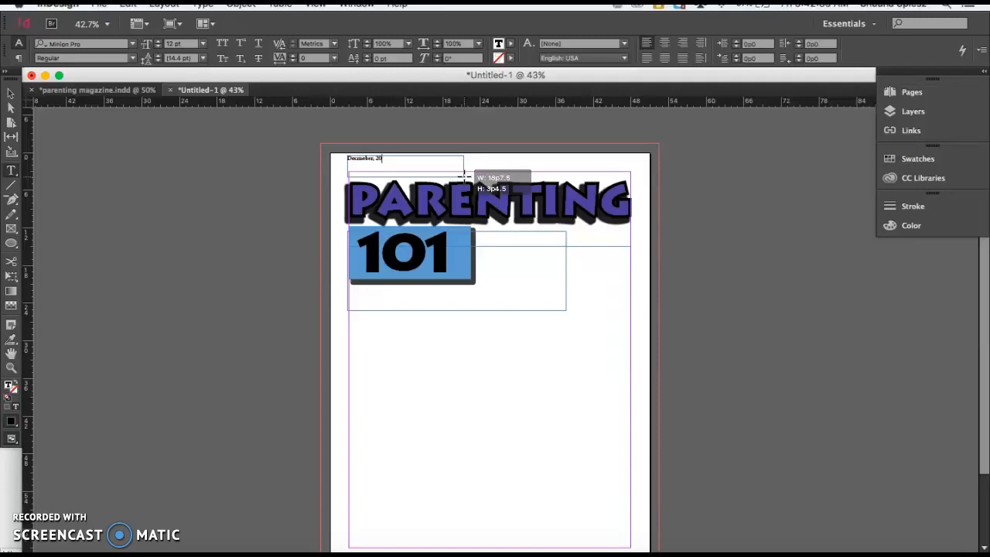
{"action": "left_click", "coordinate": [9, 92]}
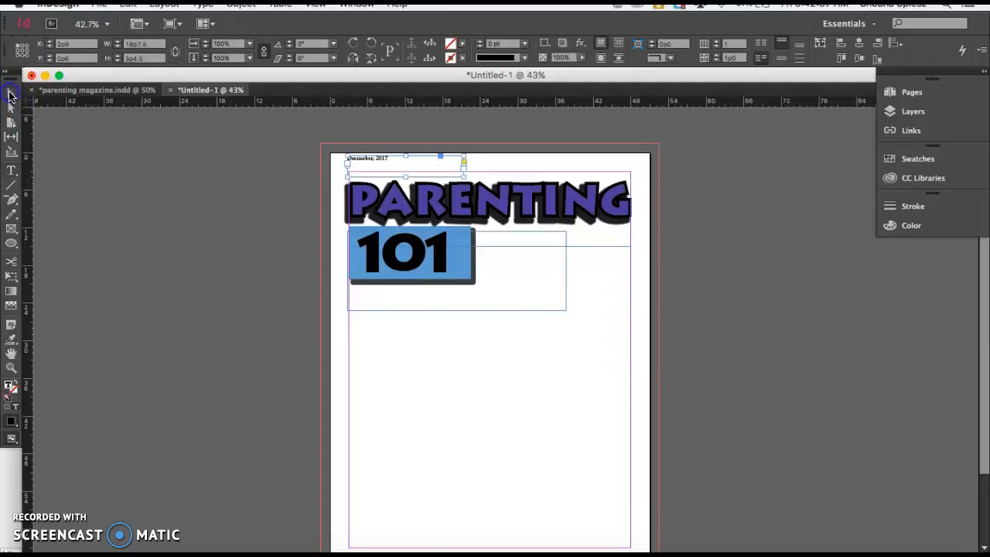
Set the date text above the masthead to Arial at 19 pt.
{"action": "double_click", "coordinate": [369, 160]}
{"action": "left_click_drag", "start_coordinate": [397, 155], "coordinate": [281, 155]}
{"action": "left_click", "coordinate": [132, 43]}
{"action": "scroll", "coordinate": [109, 90], "scroll_direction": "up", "scroll_amount": 2}
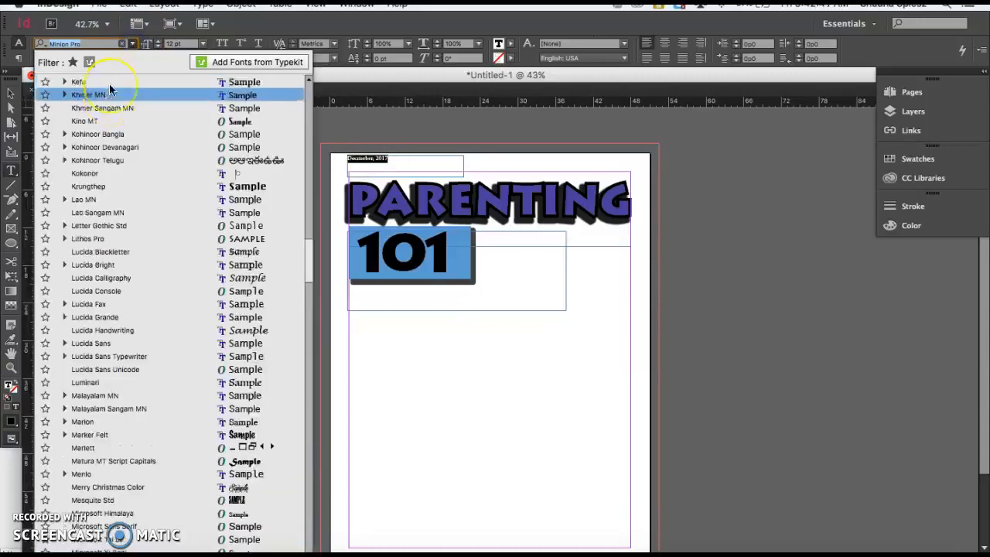
{"action": "left_click", "coordinate": [82, 81]}
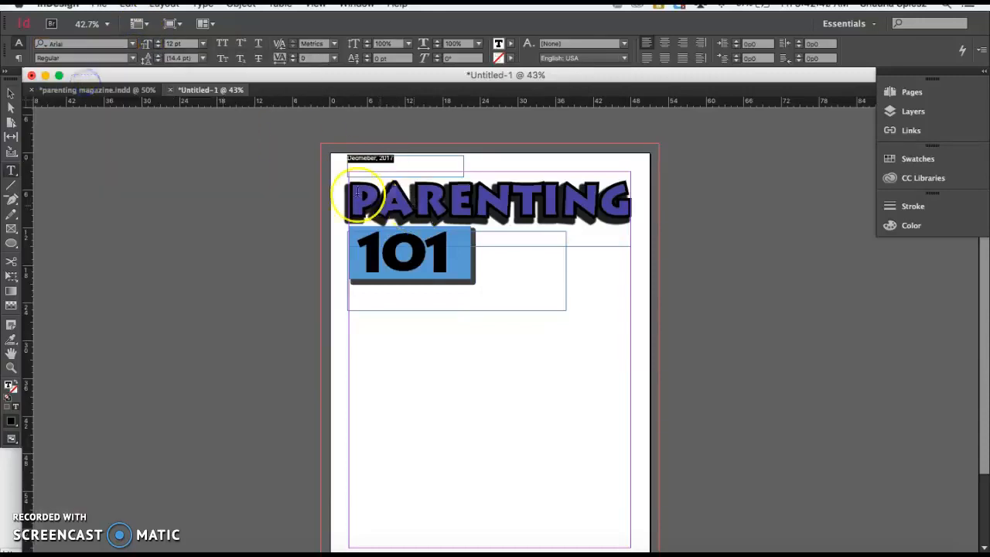
{"action": "left_click", "coordinate": [158, 41]}
Move the date text frame down to the top margin, directly above the PARENTING masthead, and deselect it.
{"action": "left_click", "coordinate": [11, 93]}
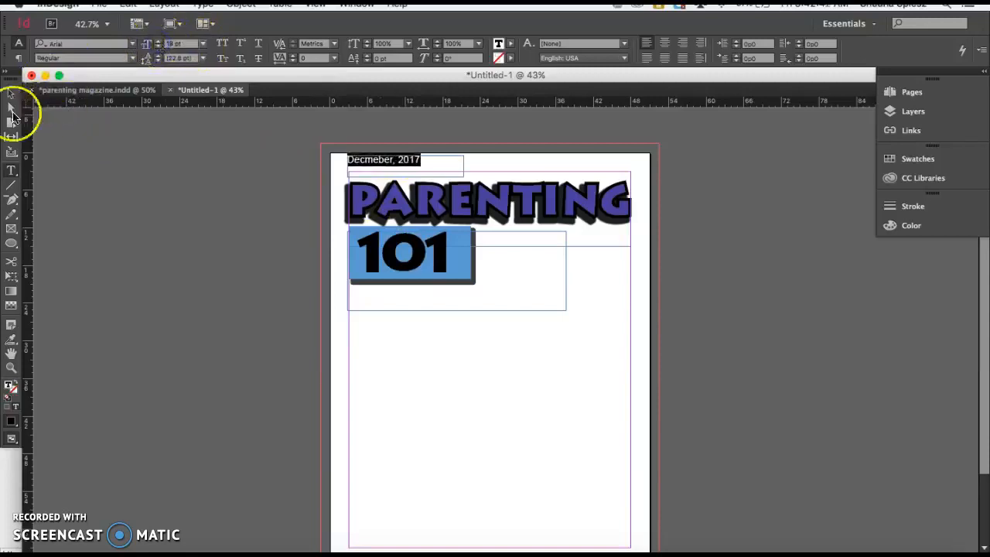
{"action": "left_click", "coordinate": [364, 160]}
{"action": "left_click_drag", "start_coordinate": [366, 163], "coordinate": [380, 174]}
{"action": "left_click", "coordinate": [280, 182]}
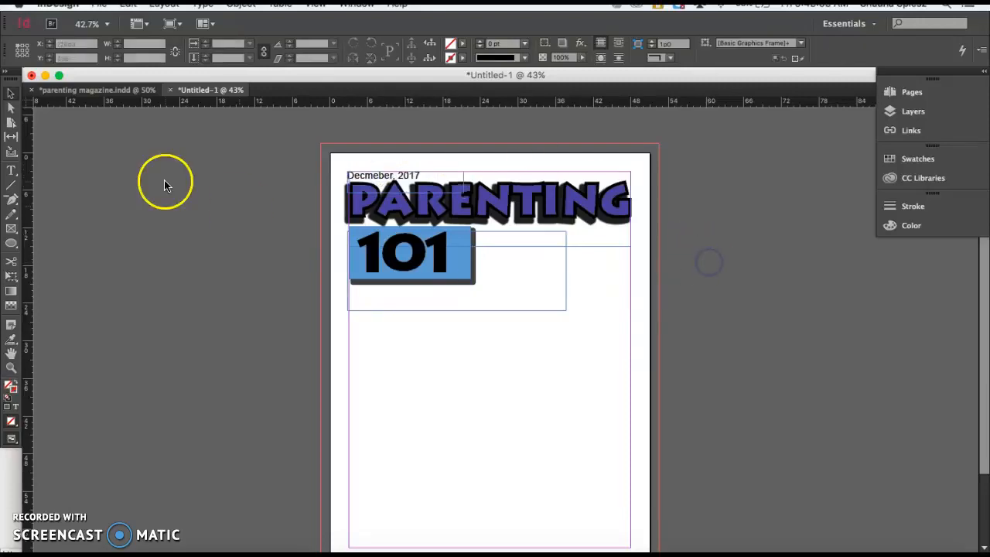
Create a new layer above Layer 1, with Layer 1 locked and the new layer active.
{"action": "left_click", "coordinate": [11, 172]}
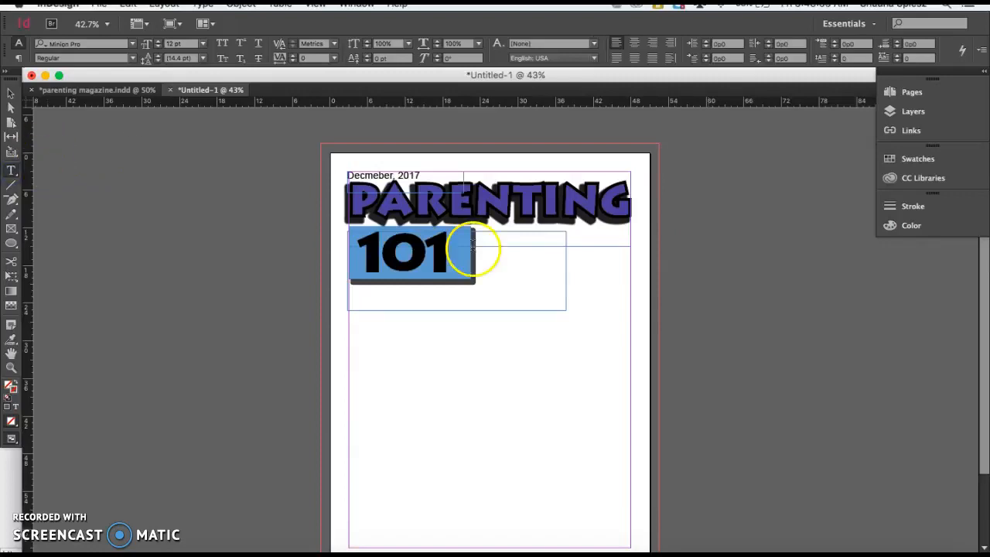
{"action": "left_click", "coordinate": [911, 111]}
{"action": "left_click", "coordinate": [834, 225]}
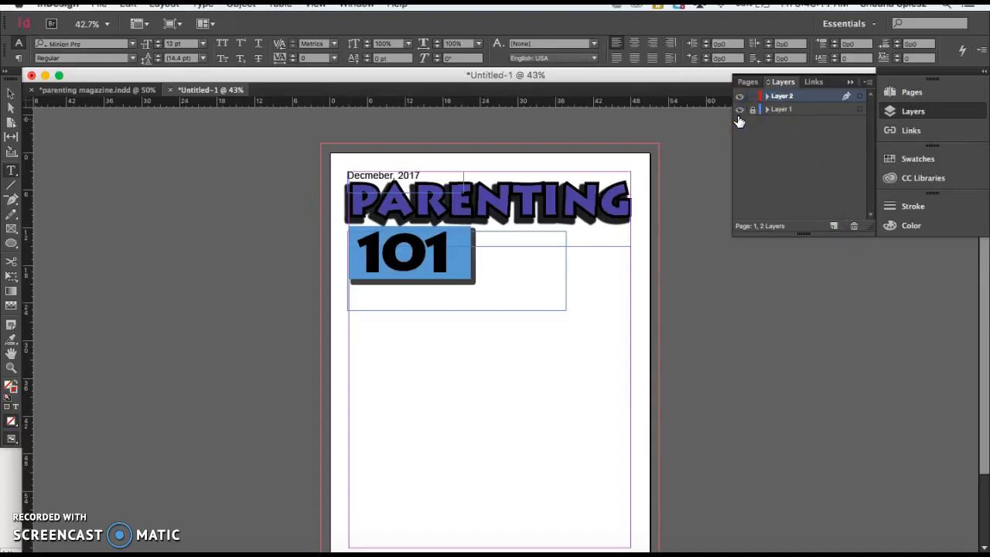
{"action": "left_click", "coordinate": [739, 112]}
{"action": "left_click", "coordinate": [739, 111]}
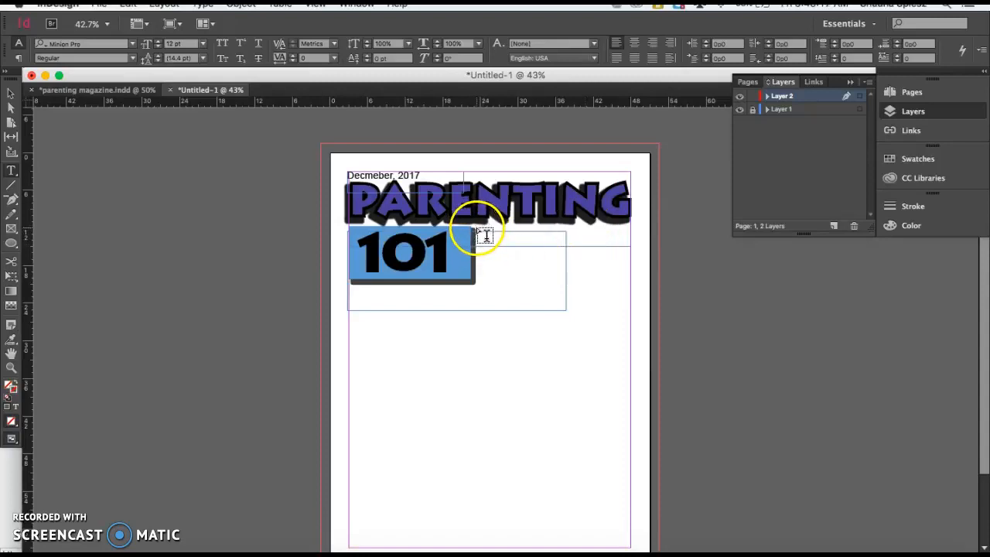
{"action": "left_click", "coordinate": [781, 98]}
Add a text frame beside the 101 box reading "Everything you need to know about raising a child", using the finished parenting magazine cover as reference.
{"action": "left_click_drag", "start_coordinate": [485, 231], "coordinate": [630, 252]}
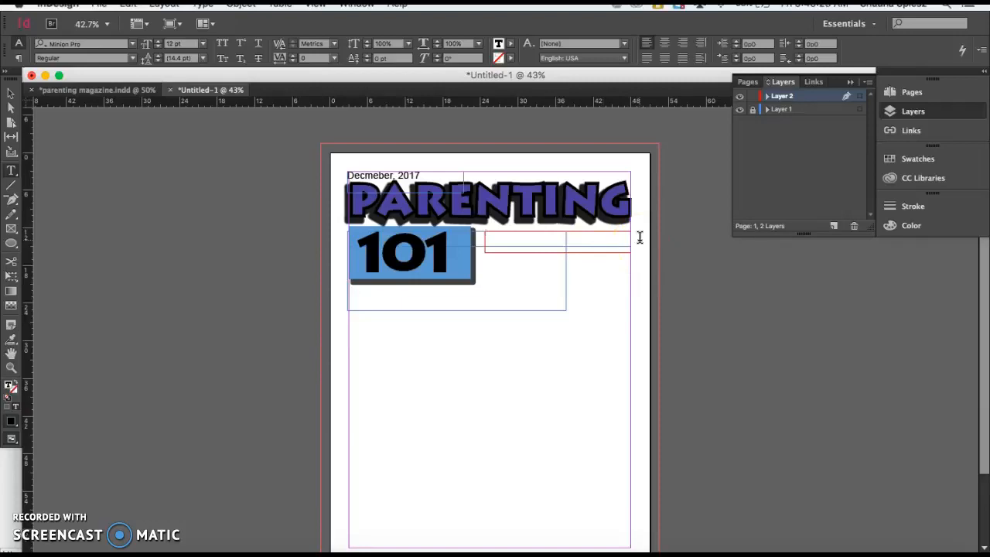
{"action": "left_click", "coordinate": [126, 90]}
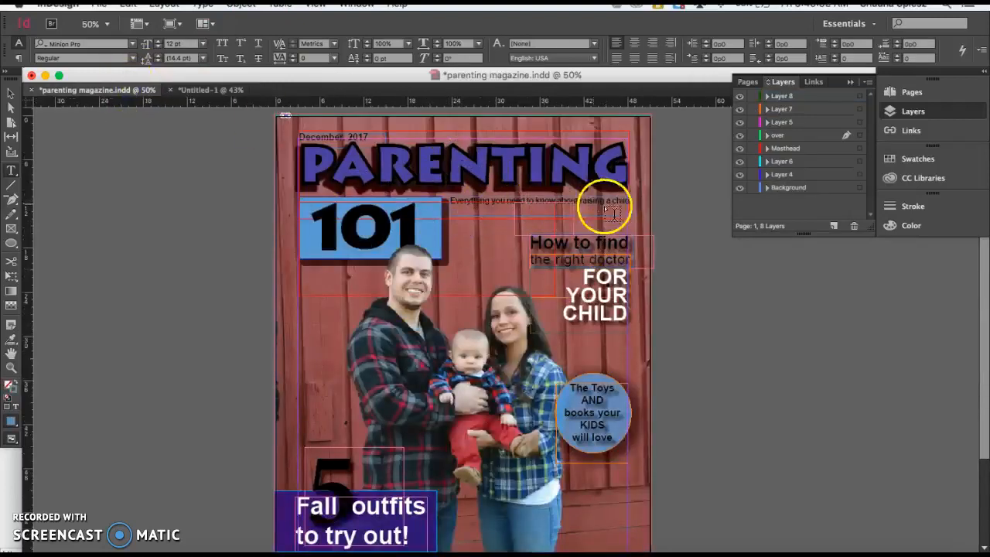
{"action": "left_click", "coordinate": [217, 90]}
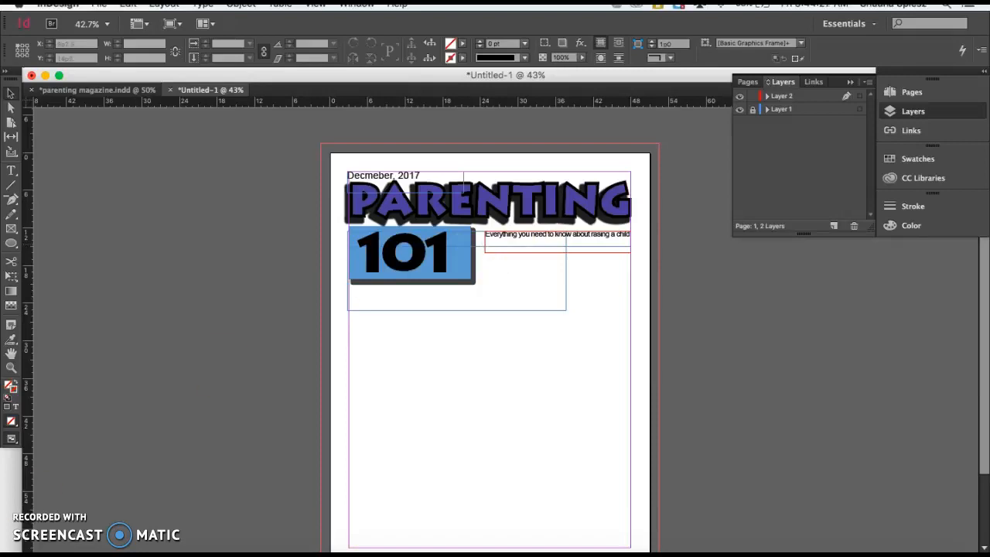
Extend the background photo frame outward on all four sides to cover the bleed, making it 53p6 wide and 68p0 high.
{"action": "left_click", "coordinate": [192, 76]}
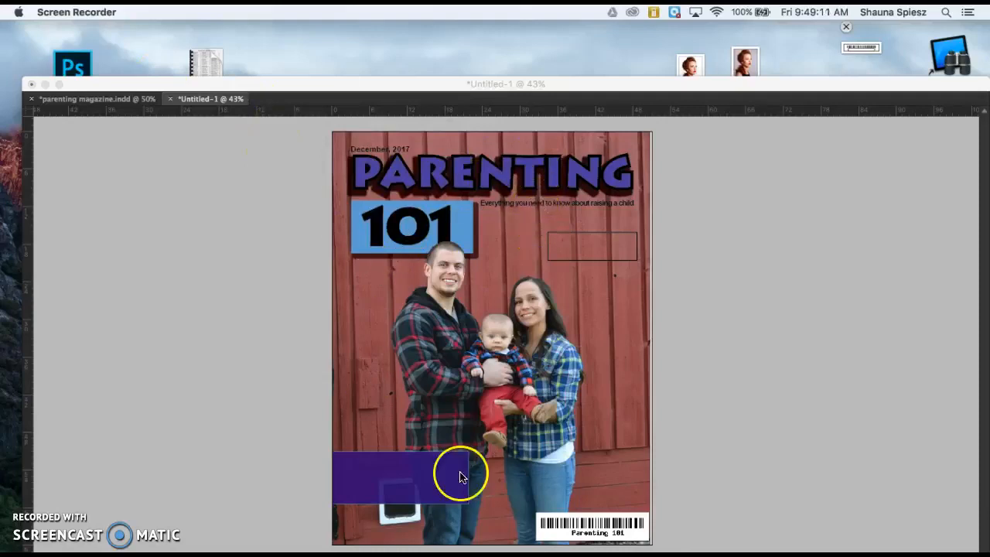
{"action": "left_click", "coordinate": [636, 301]}
{"action": "left_click", "coordinate": [619, 328]}
{"action": "left_click_drag", "start_coordinate": [649, 338], "coordinate": [658, 338]}
{"action": "left_click_drag", "start_coordinate": [332, 338], "coordinate": [323, 339]}
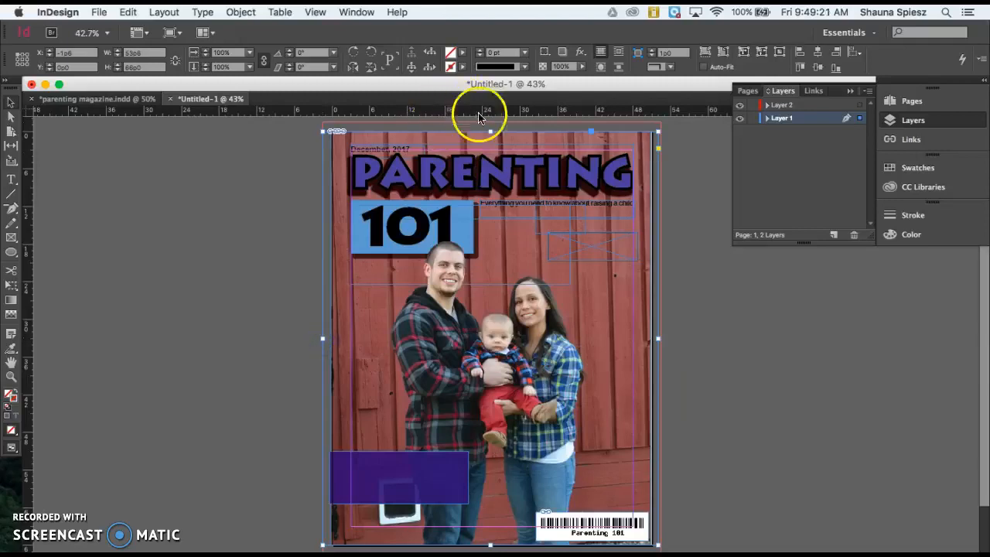
{"action": "left_click_drag", "start_coordinate": [490, 129], "coordinate": [491, 121]}
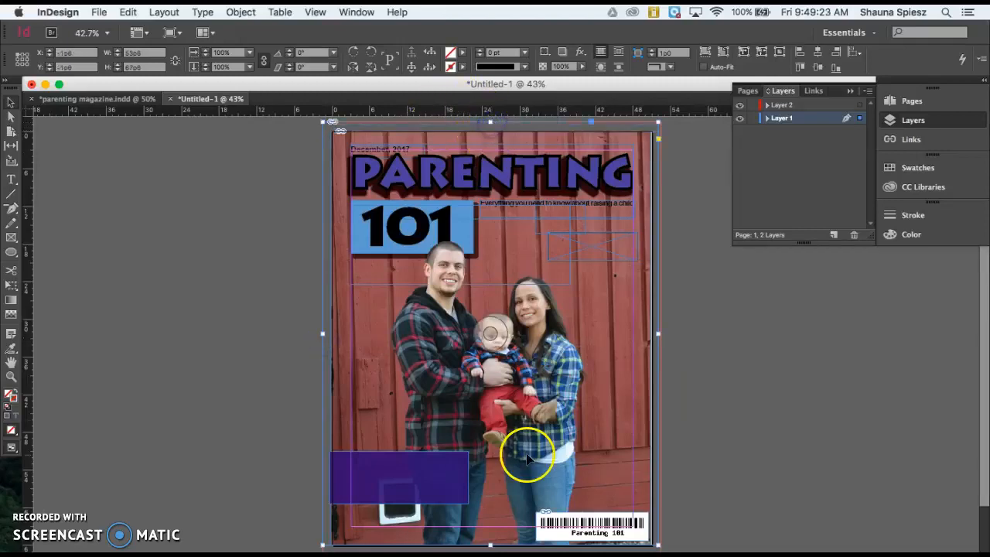
{"action": "left_click_drag", "start_coordinate": [491, 545], "coordinate": [490, 548]}
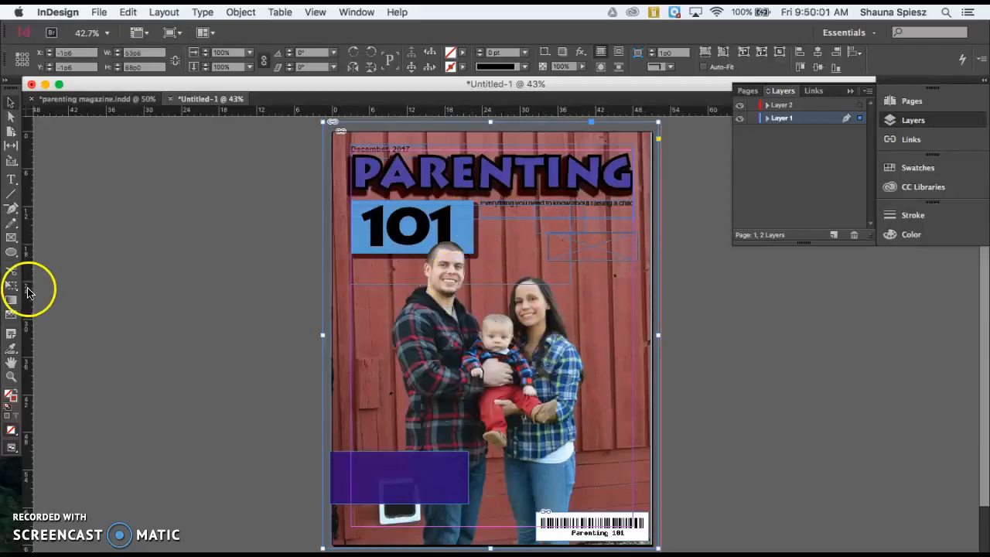
Extract a color theme from the family photo with the Color Theme tool.
{"action": "left_click", "coordinate": [9, 351]}
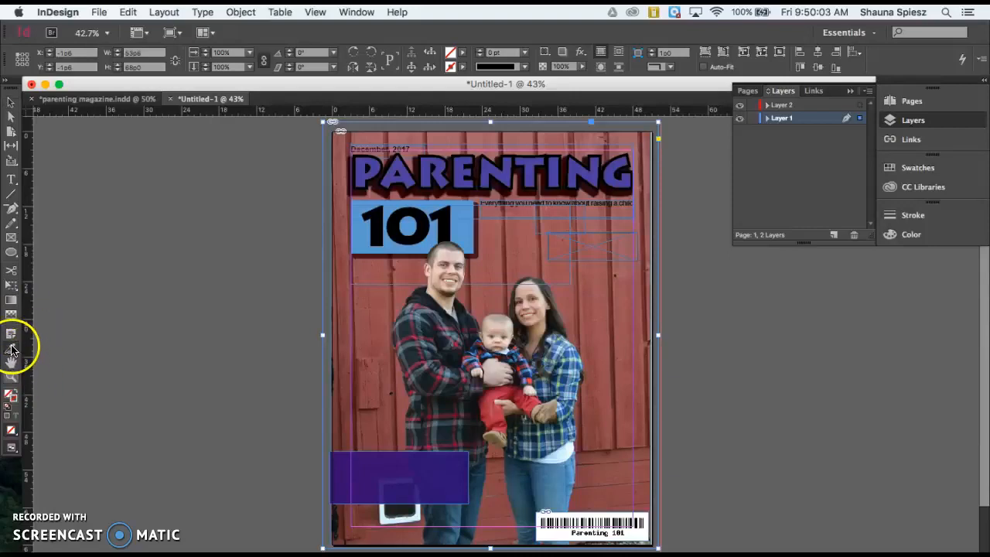
{"action": "left_click", "coordinate": [413, 332]}
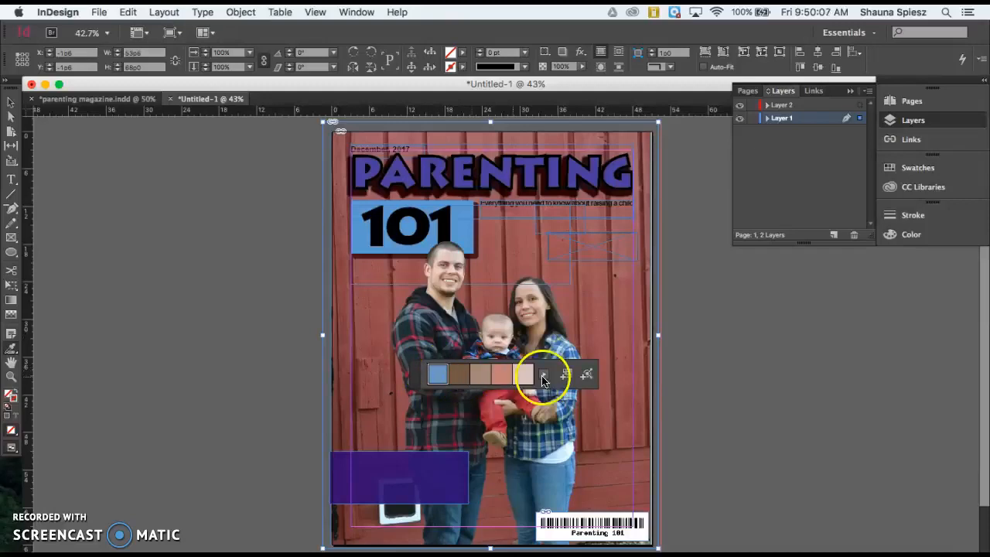